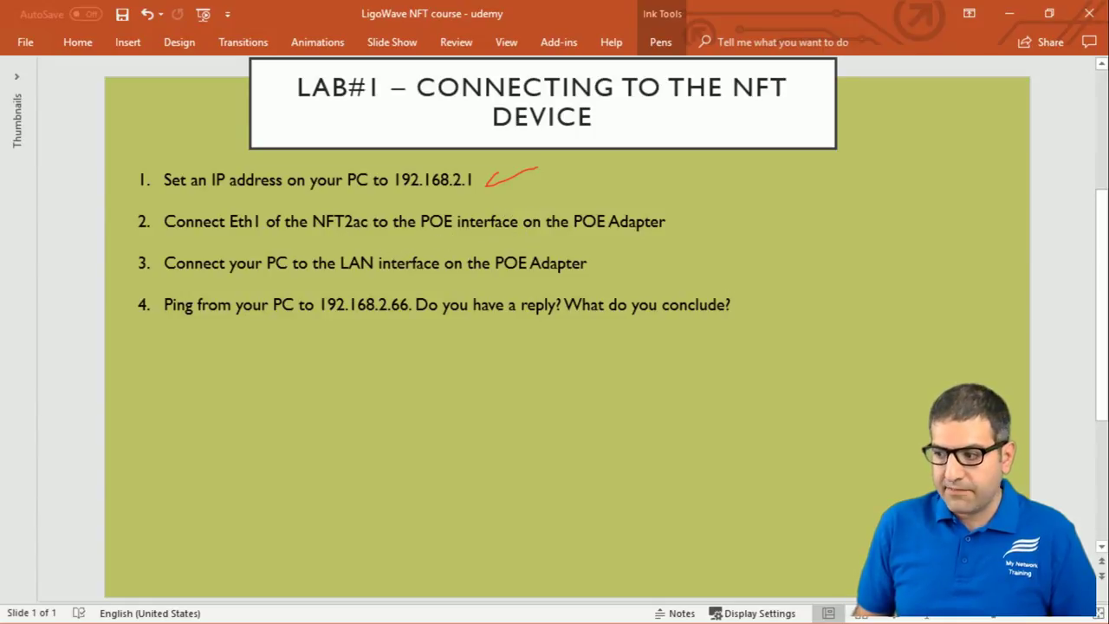
Step: Switch to the OneNote wiring diagram and mark the ETH PoE IN port and the adapter-to-laptop LAN cable in red ink
key("alt+Tab")
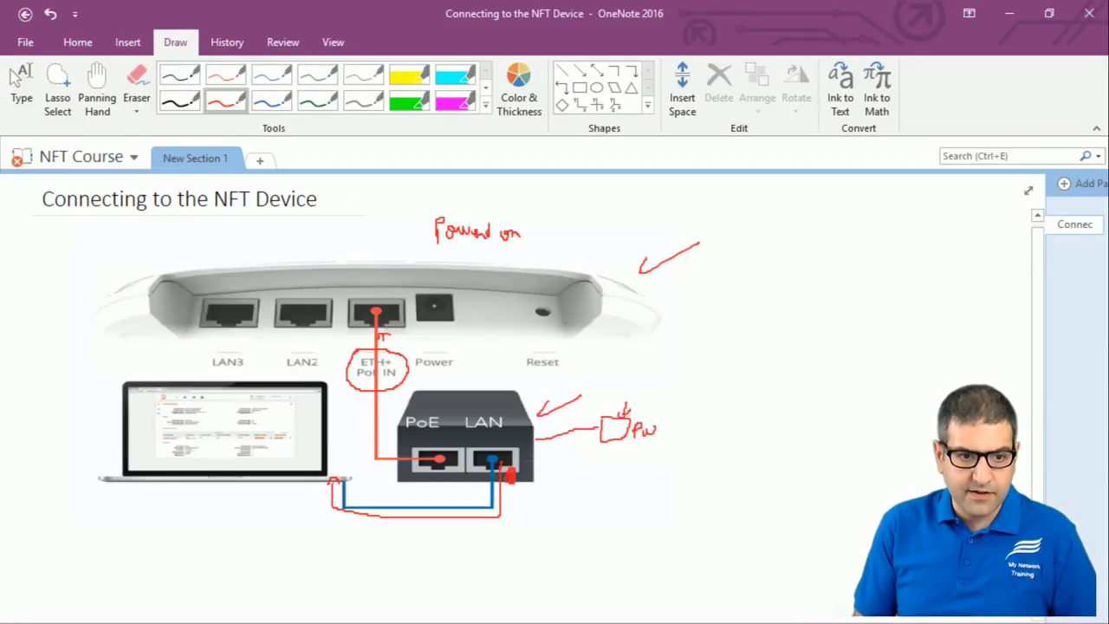
left_click_drag(383, 336, 412, 322)
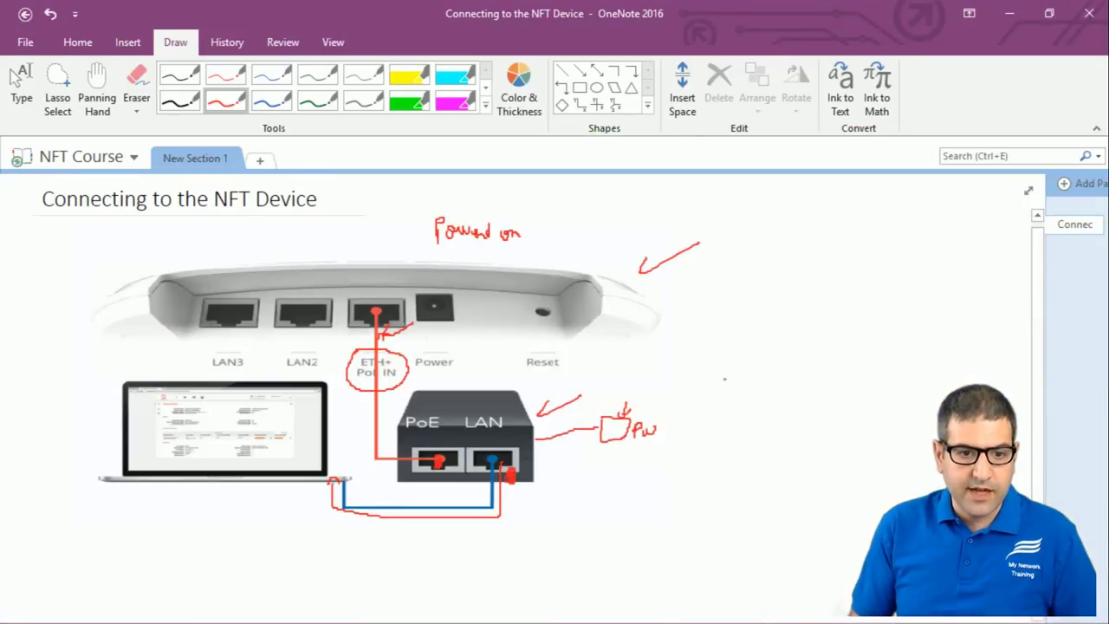
mouse_move(493, 465)
left_mouse_down()
mouse_move(498, 511)
mouse_move(342, 496)
mouse_move(343, 482)
left_mouse_up()
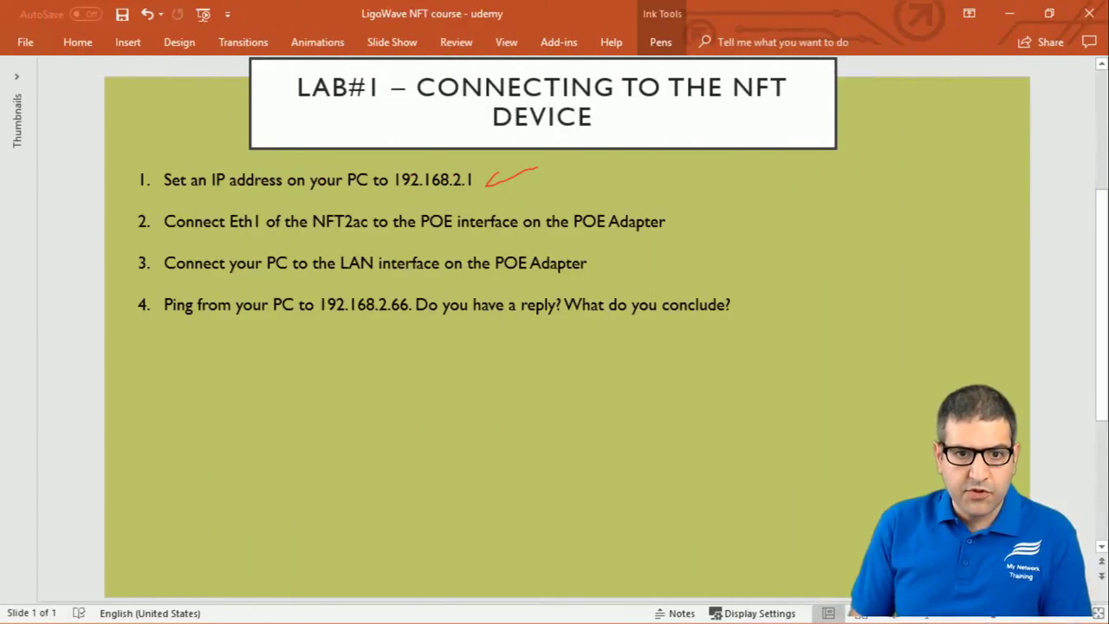
Step: On the Lab#1 PowerPoint slide, draw red check marks beside items 2 and 3
mouse_move(688, 211)
left_mouse_down()
mouse_move(681, 226)
mouse_move(721, 209)
left_mouse_up()
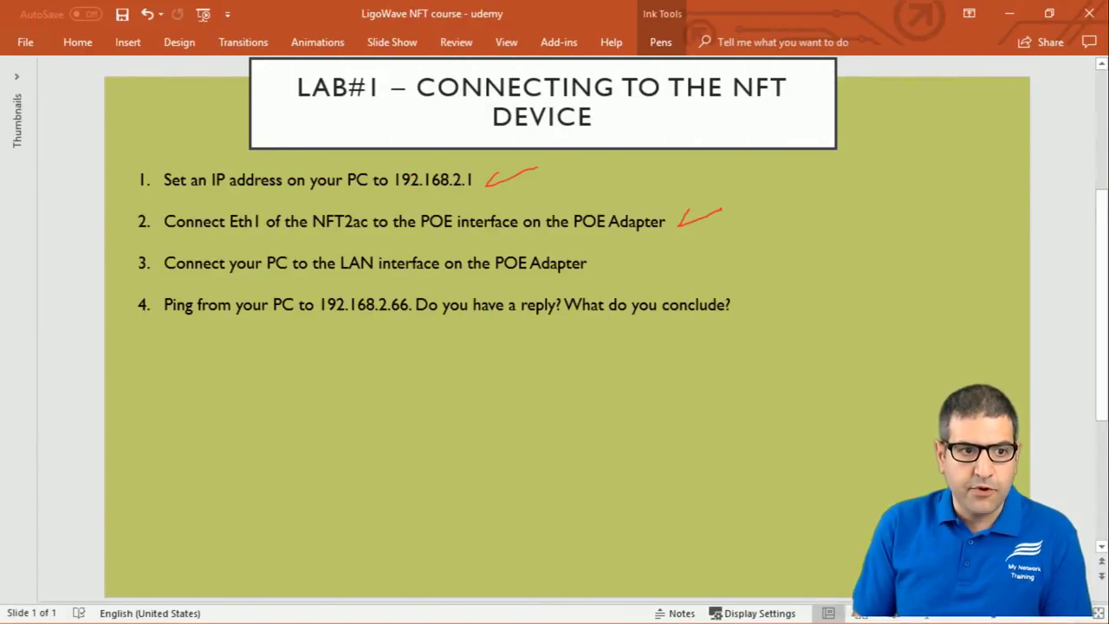
left_click_drag(602, 251, 647, 244)
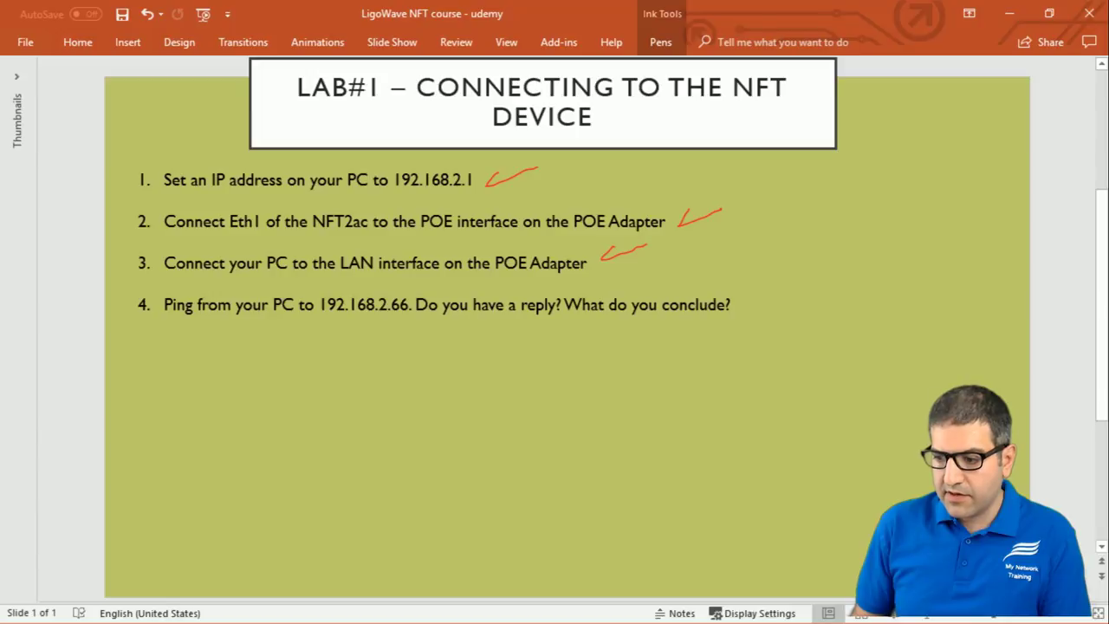
Step: In the OneNote diagram, handwrite the IP address 192.168.2.1 in red beneath the laptop
key("alt+Tab")
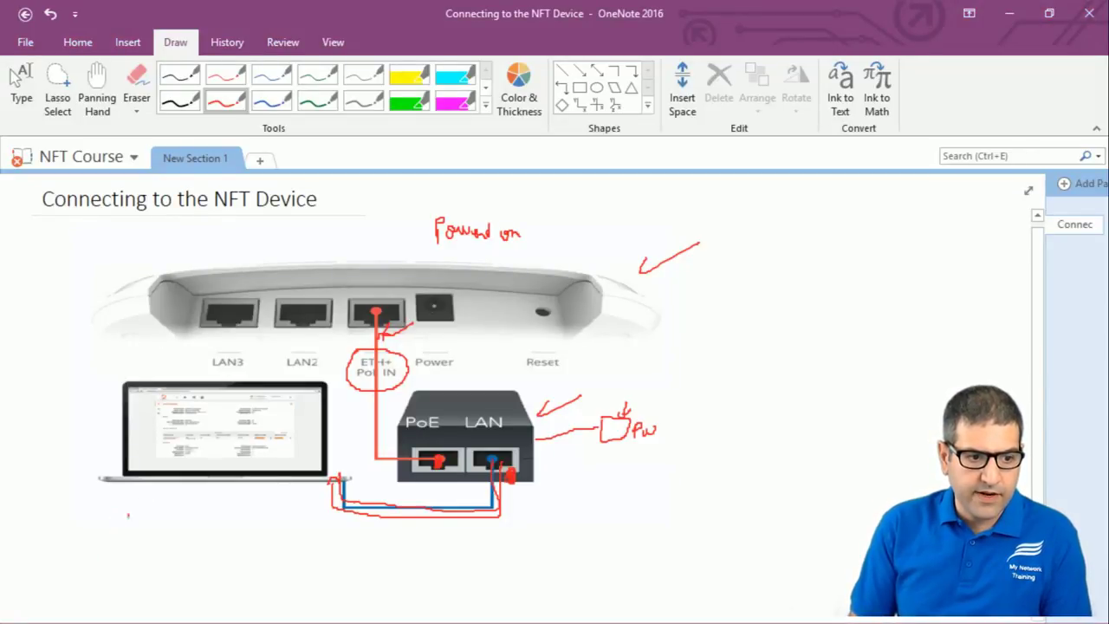
left_click_drag(116, 512, 116, 532)
mouse_move(130, 517)
left_mouse_down()
mouse_move(128, 533)
mouse_move(188, 516)
mouse_move(222, 526)
left_mouse_up()
left_click(158, 530)
left_click(196, 526)
left_click(210, 524)
left_click(212, 526)
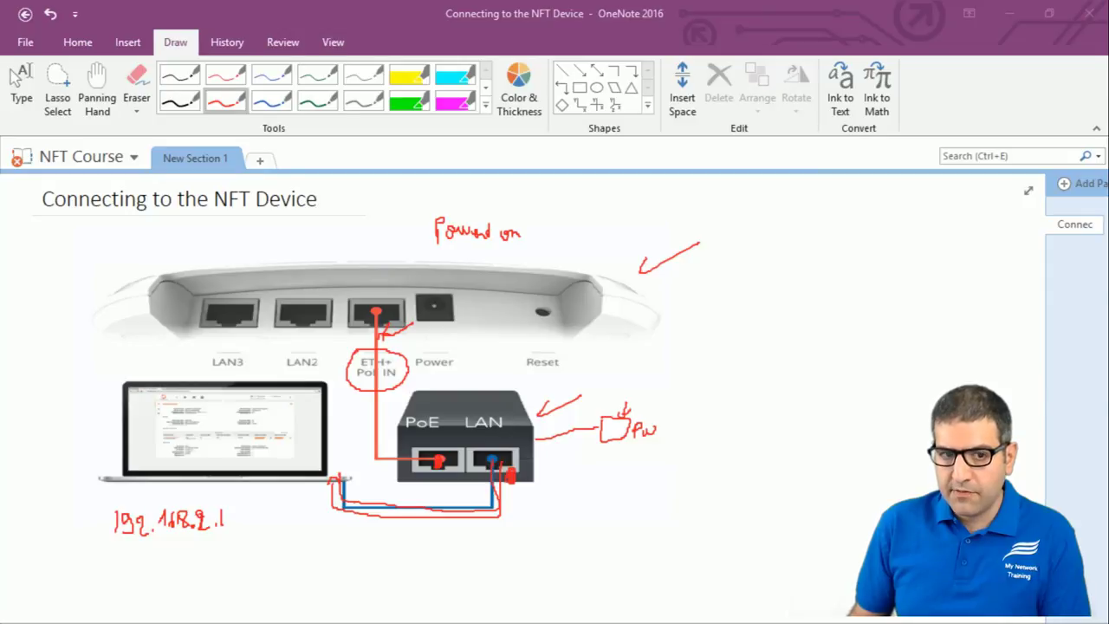
Step: Ping 192.168.2.66 from Command Prompt, and minimize the window after the replies
type("pi")
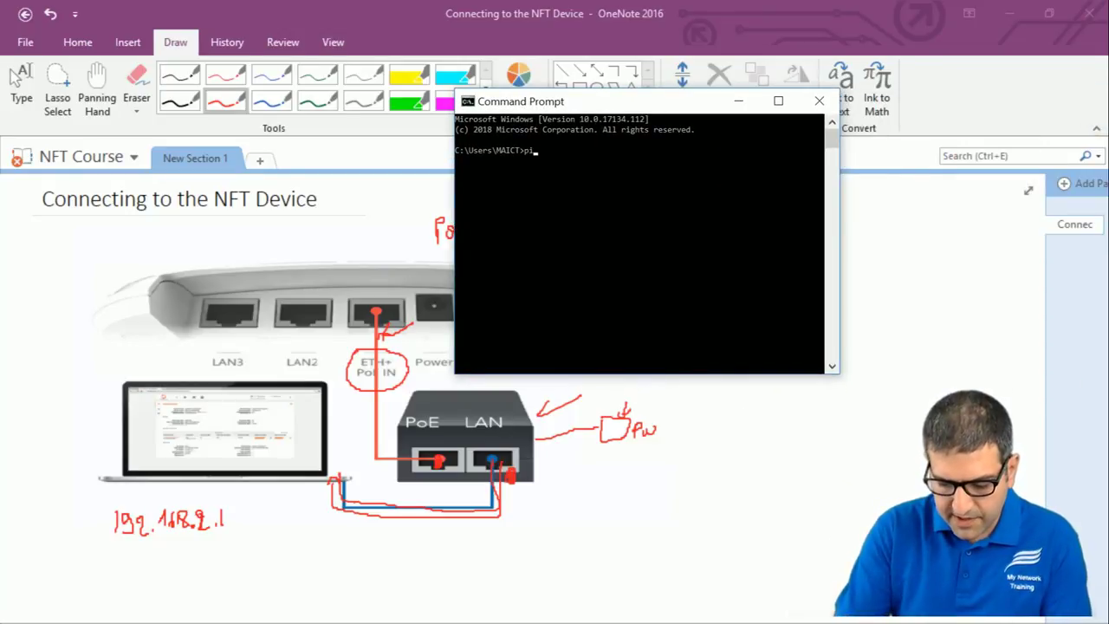
type("ng 192.168")
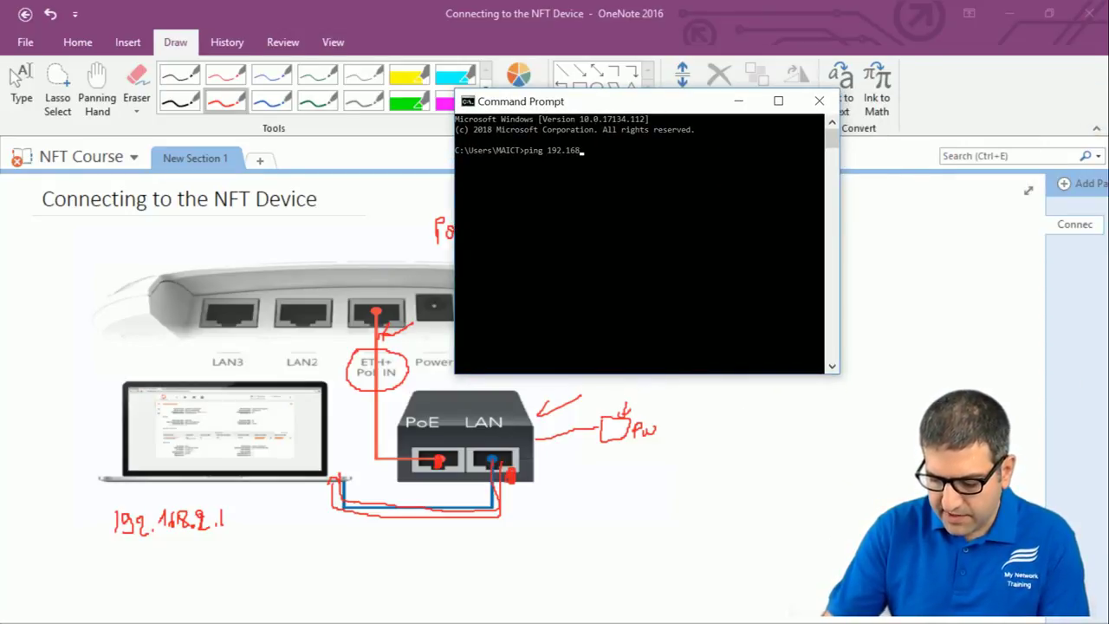
type(".2.9")
key("BackSpace")
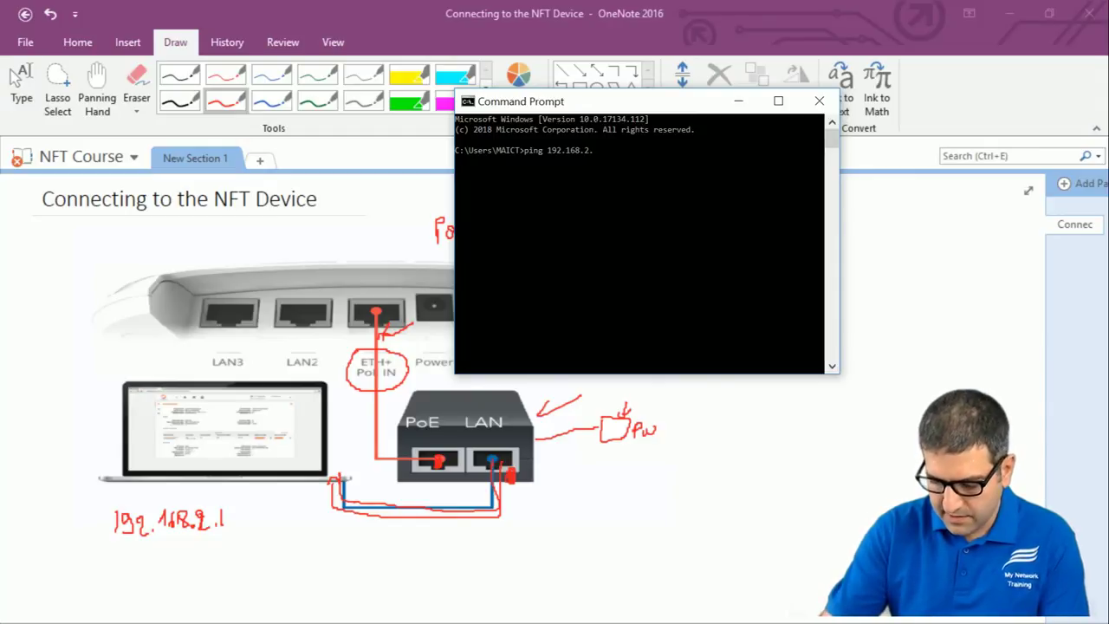
type("66")
key("Return")
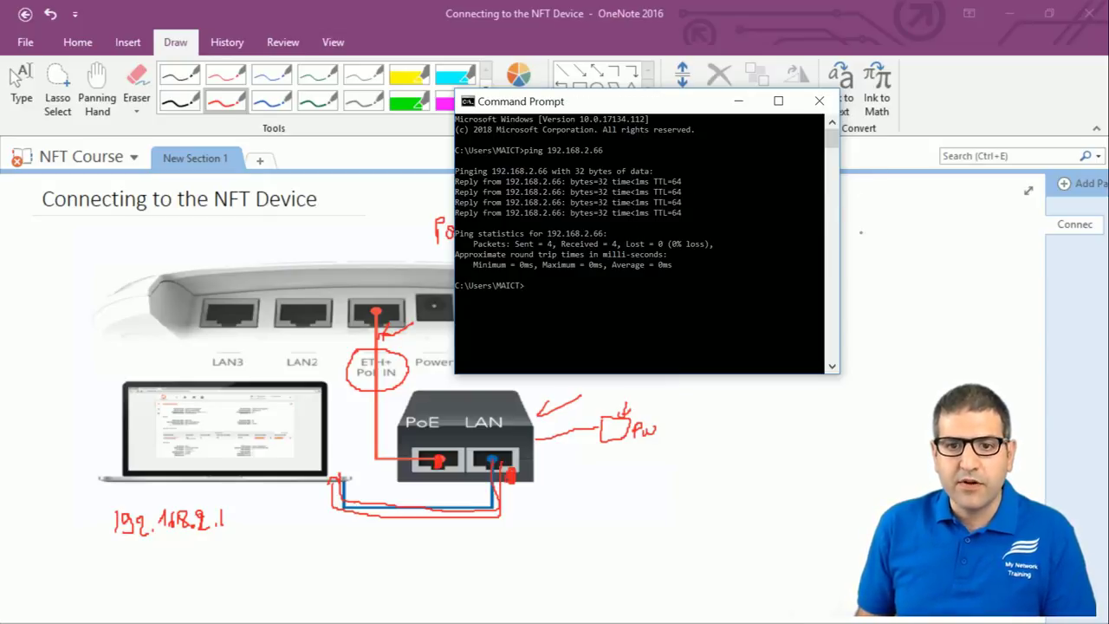
left_click(738, 102)
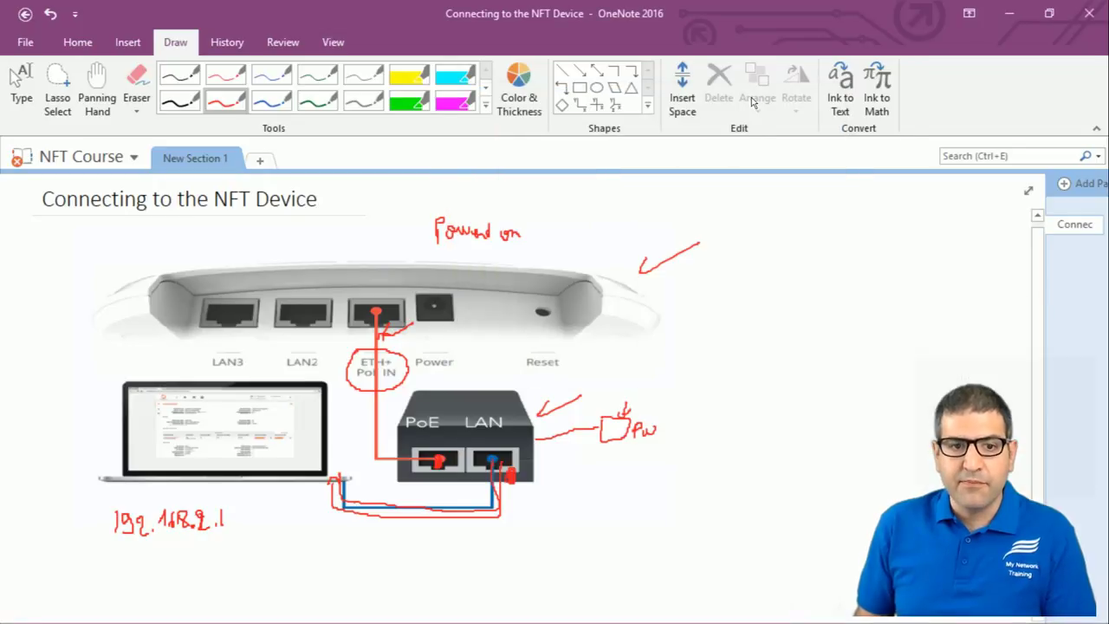
Step: Handwrite the device's IP address in black ink above the NFT device picture
left_click(188, 102)
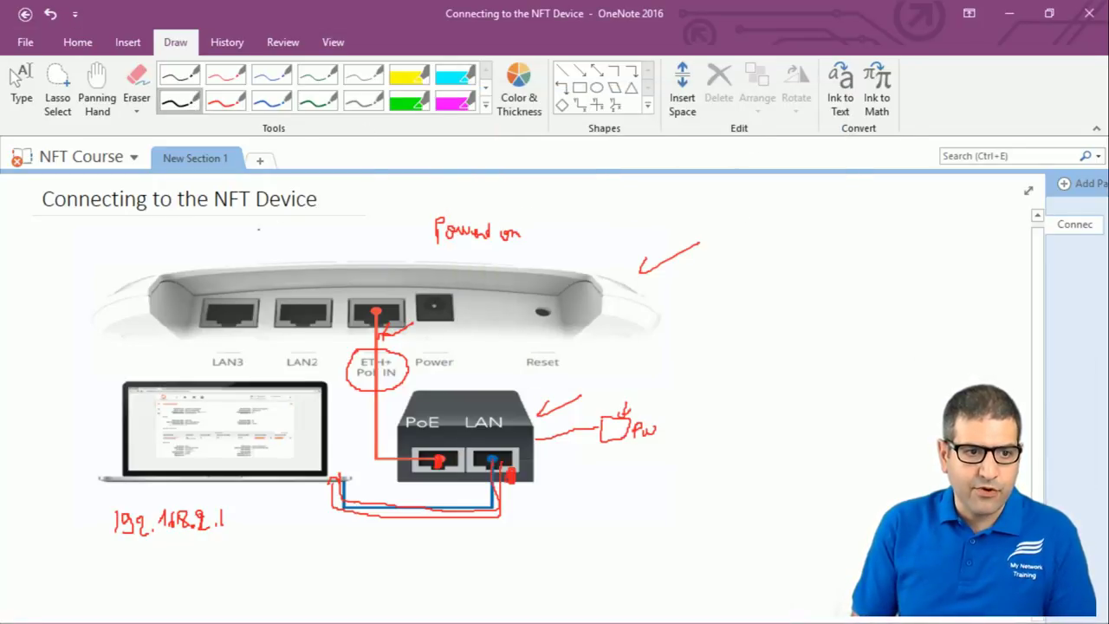
mouse_move(252, 230)
left_mouse_down()
mouse_move(252, 250)
mouse_move(372, 242)
left_mouse_up()
left_click(288, 245)
left_click(334, 242)
left_click(353, 243)
left_click_drag(390, 223, 379, 245)
left_click_drag(388, 232, 404, 248)
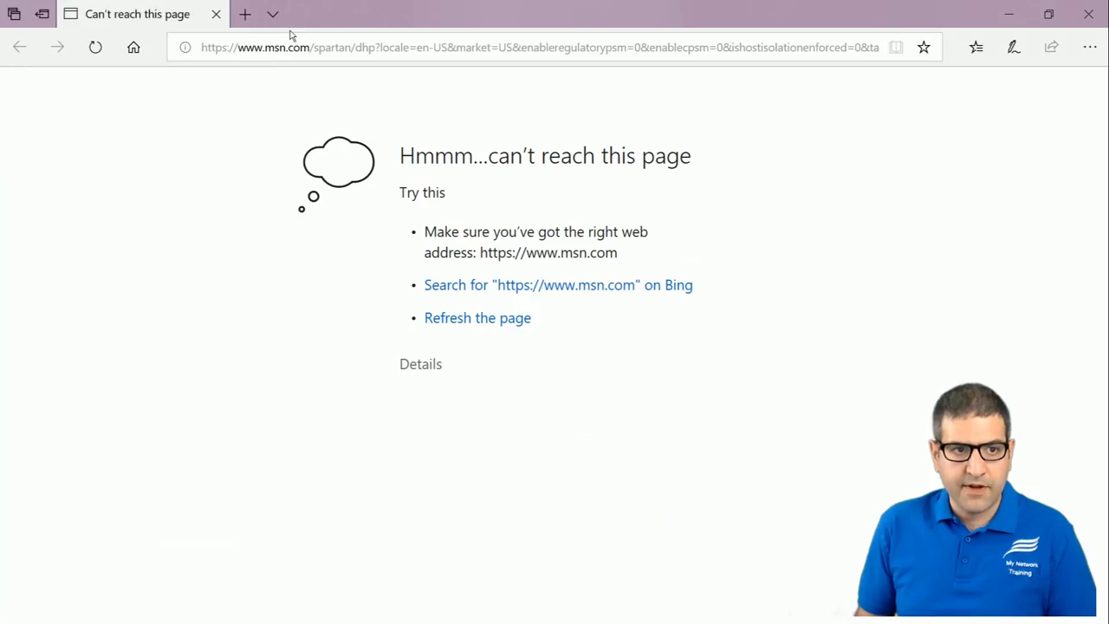
Step: Open 192.168.2.66 in the Edge browser and look over the device's setup start page
left_click(292, 47)
type("192")
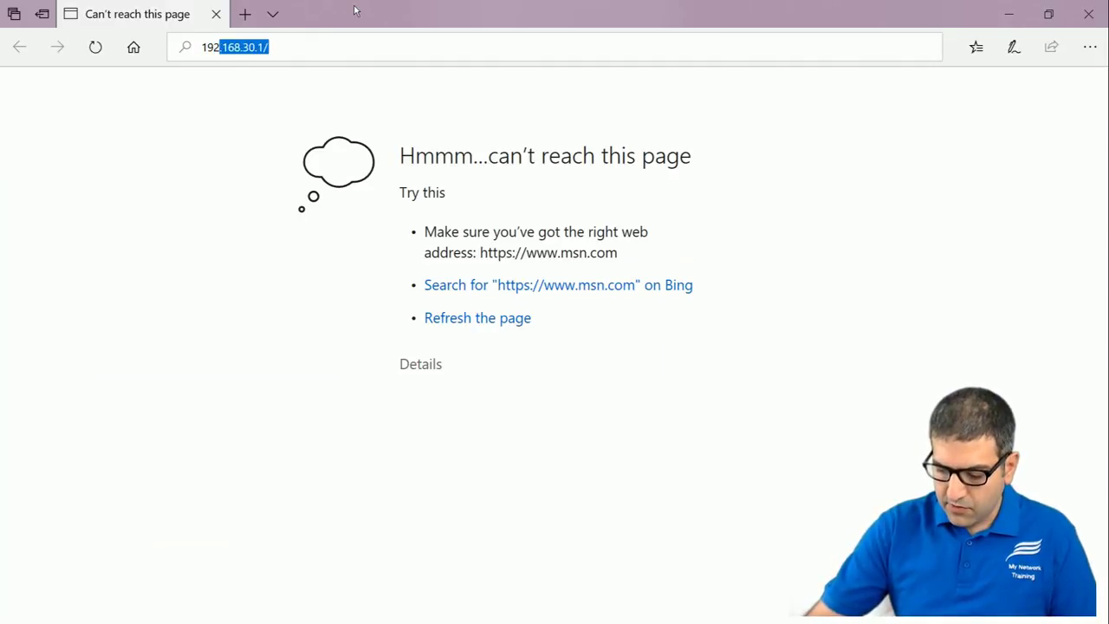
type(".168.2.66")
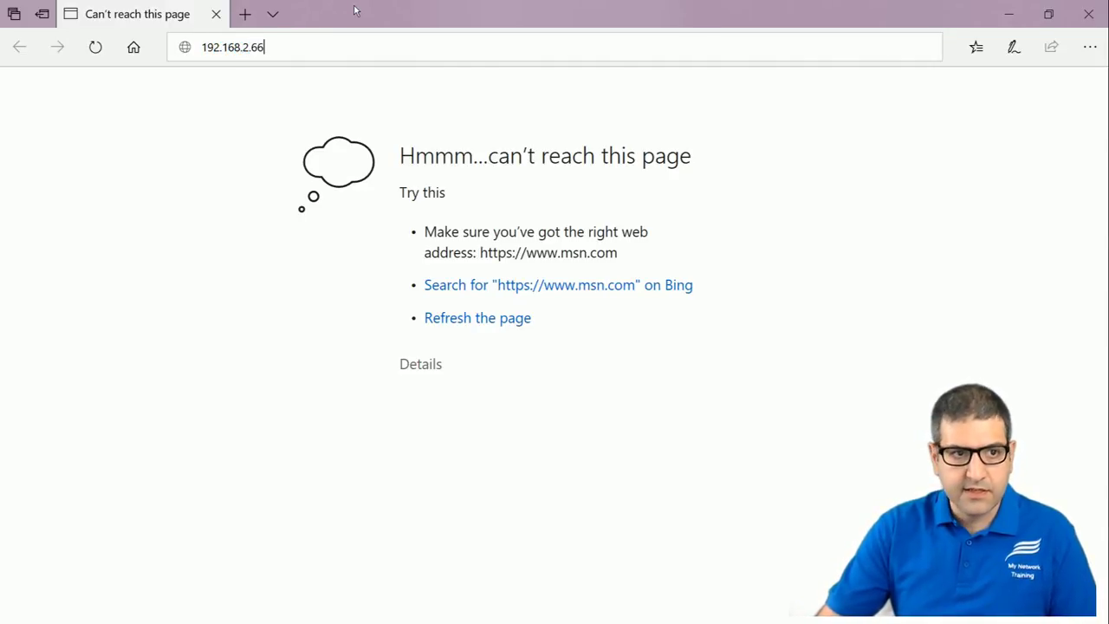
key("Return")
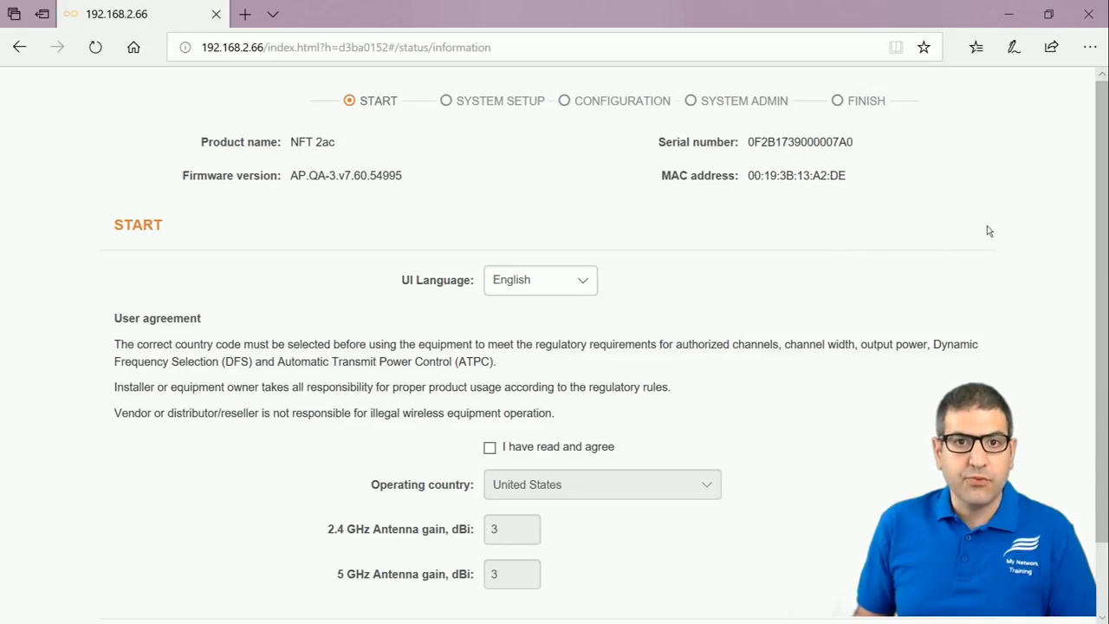
scroll(1100, 190, "down", 1)
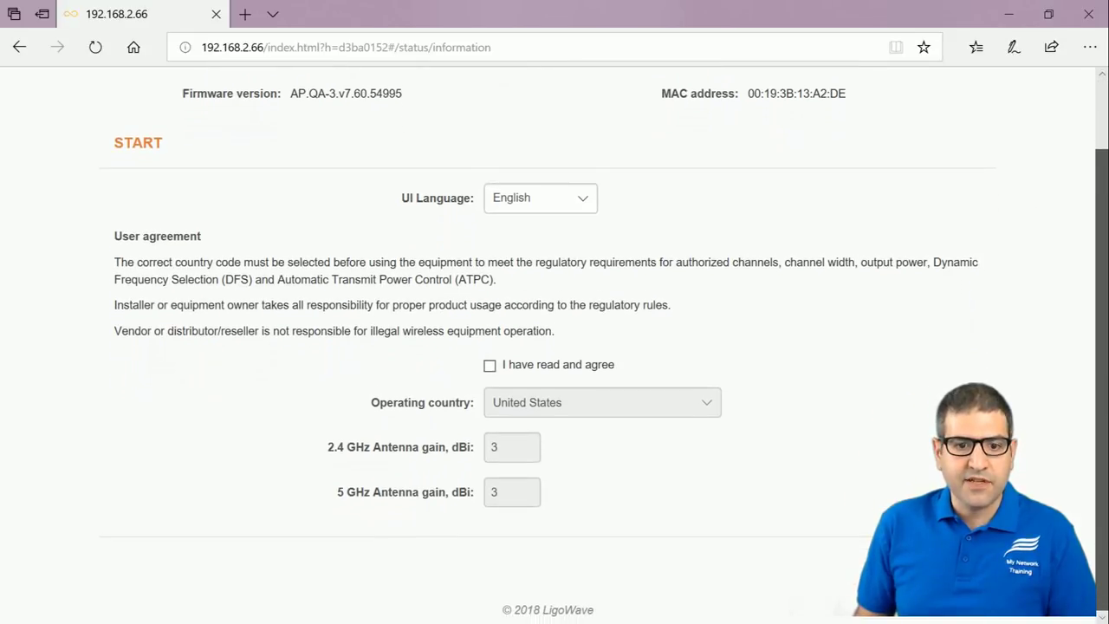
scroll(1100, 190, "up", 1)
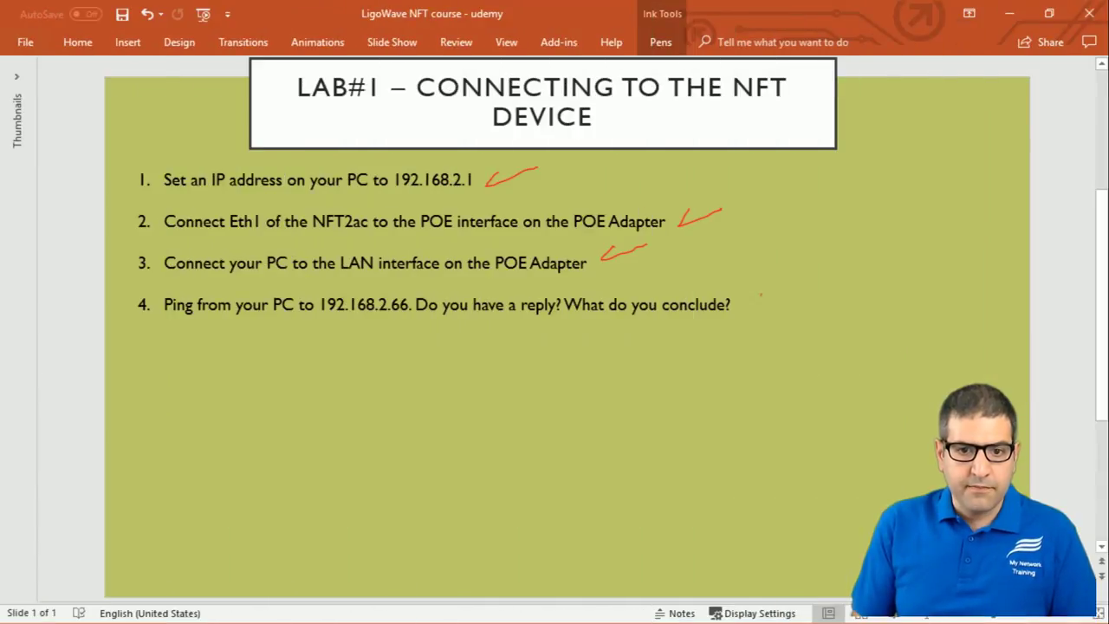
Step: On the Lab#1 PowerPoint slide, draw a red check mark beside item 4, the ping task
left_click_drag(745, 309, 790, 295)
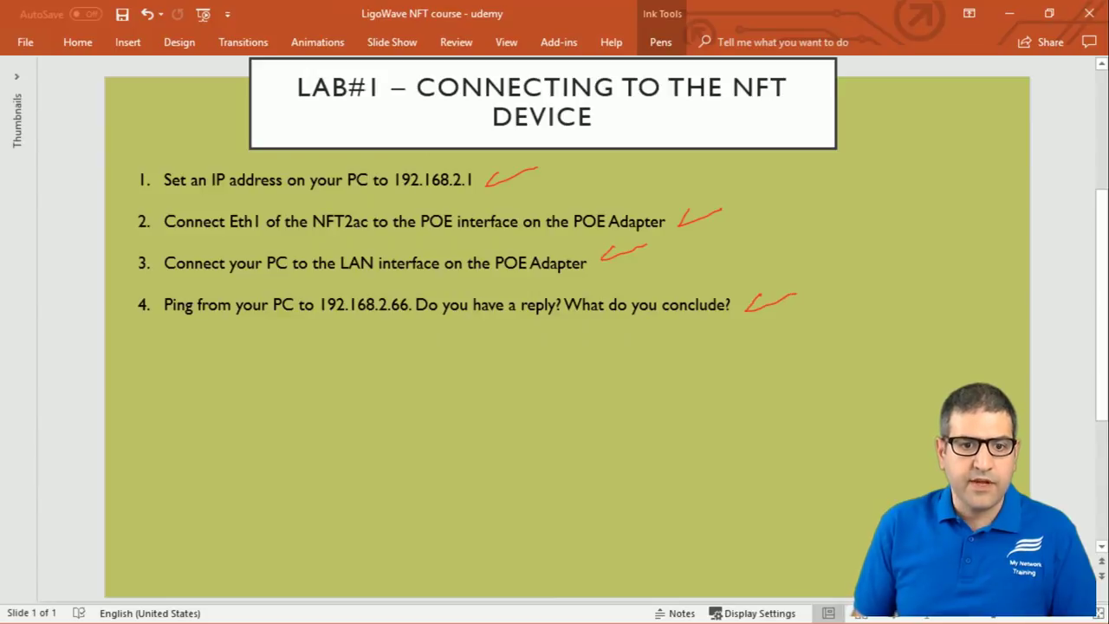